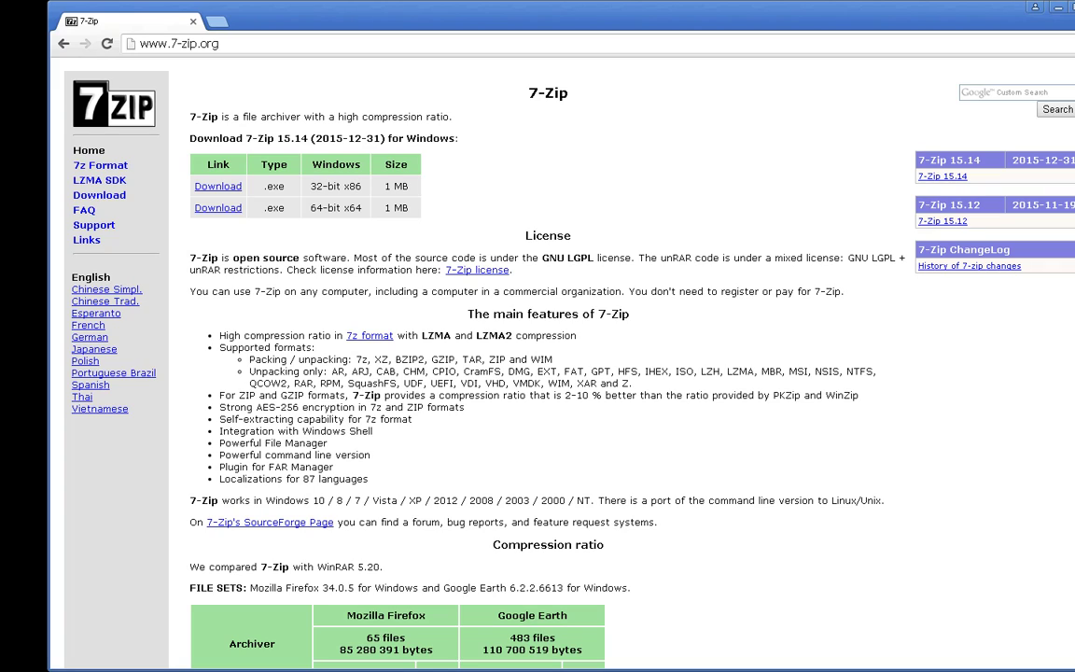
- Download and install 64-bit 7-Zip 15.14 into C:\Program Files\7-Zip\, declining the restart
left_click(213, 209)
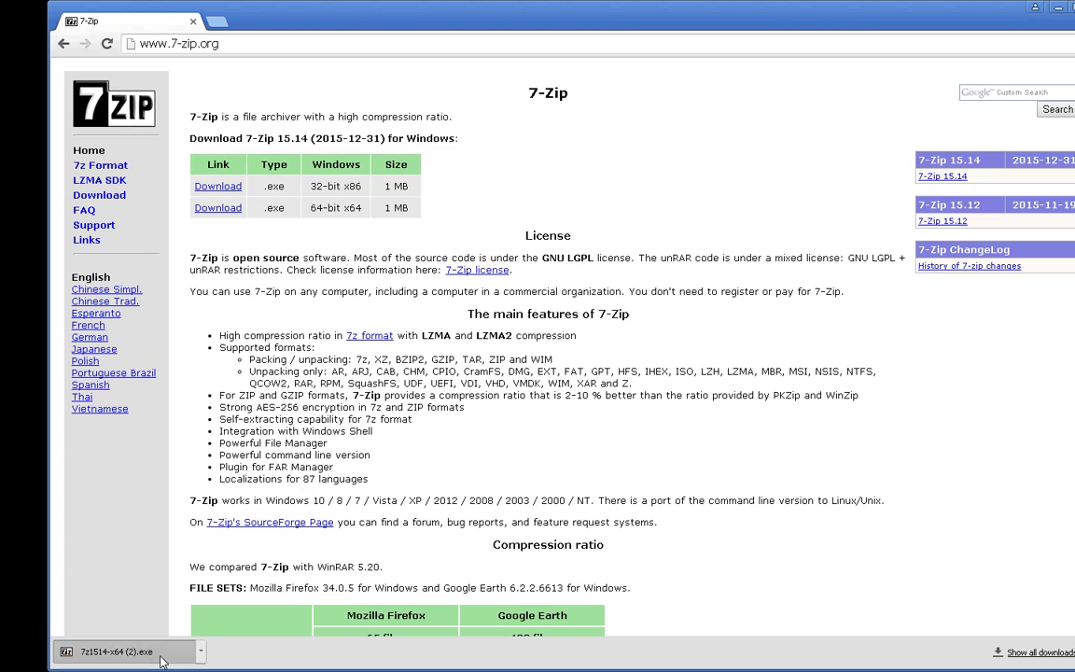
left_click(160, 657)
left_click(578, 354)
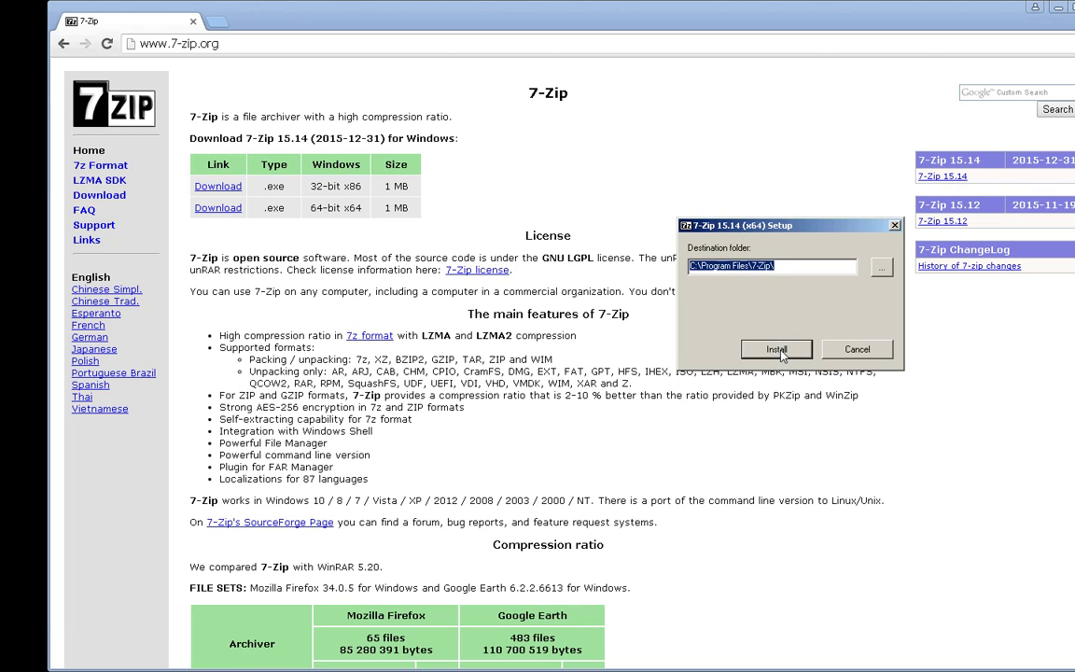
left_click(781, 355)
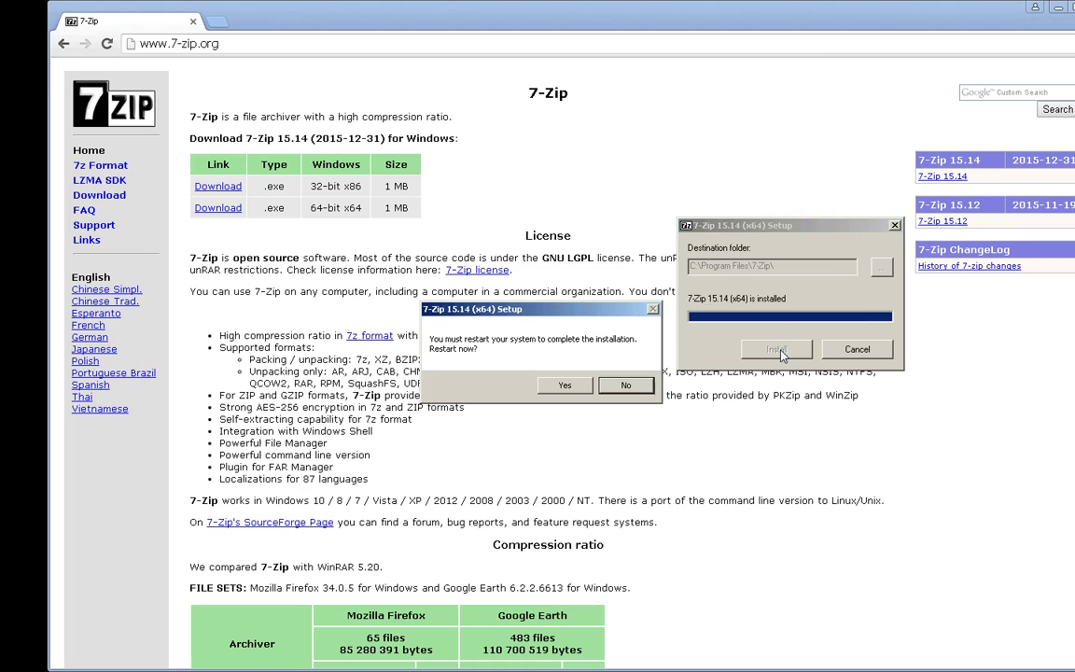
left_click(625, 384)
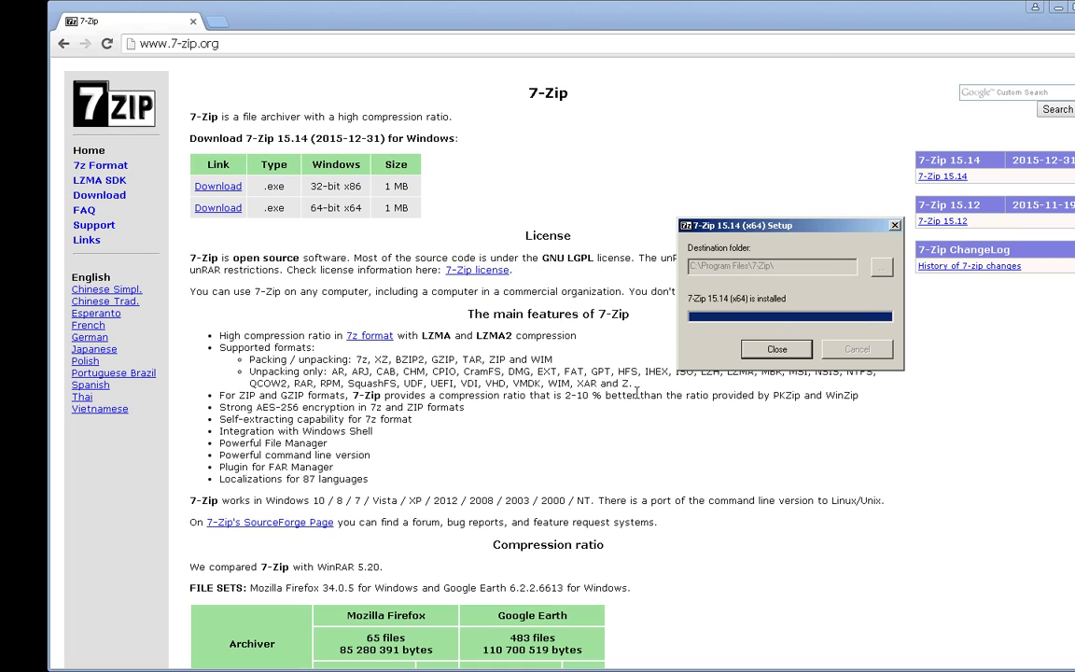
left_click(777, 350)
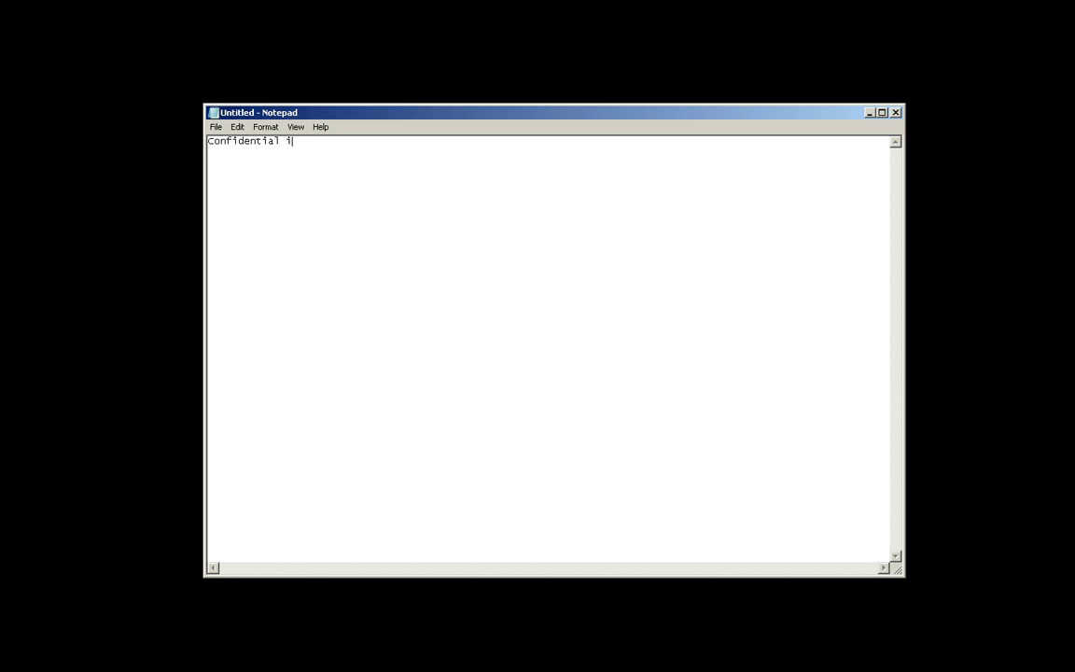
- Write 'Confidential information - for your eyes only!' and save it as secure.txt on the Desktop
type("nformation - for your eyes only!")
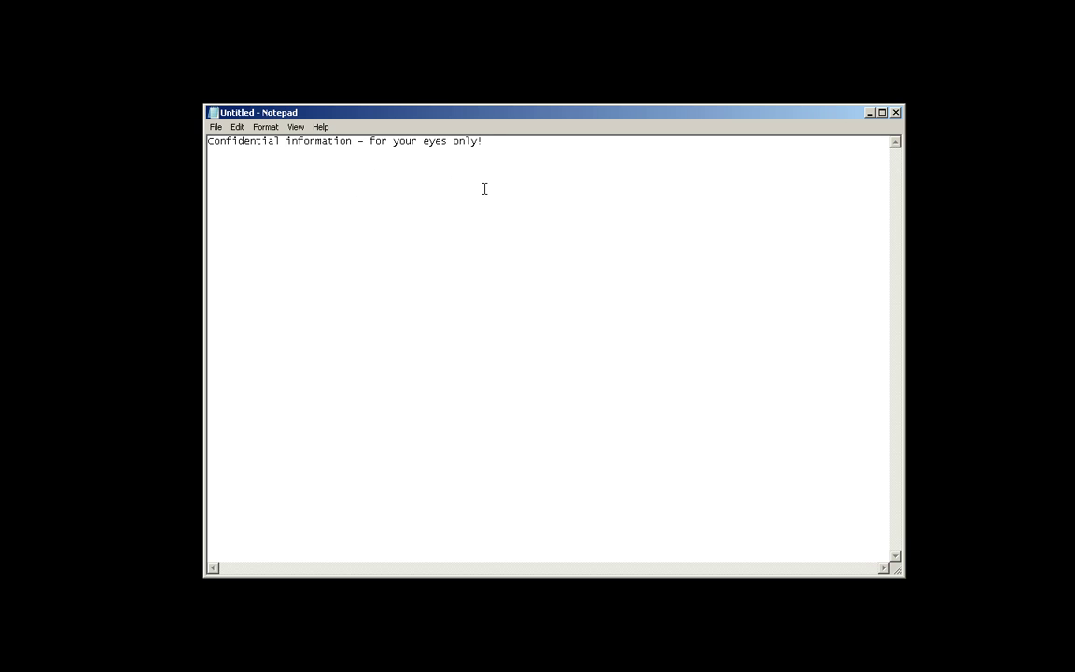
left_click(216, 127)
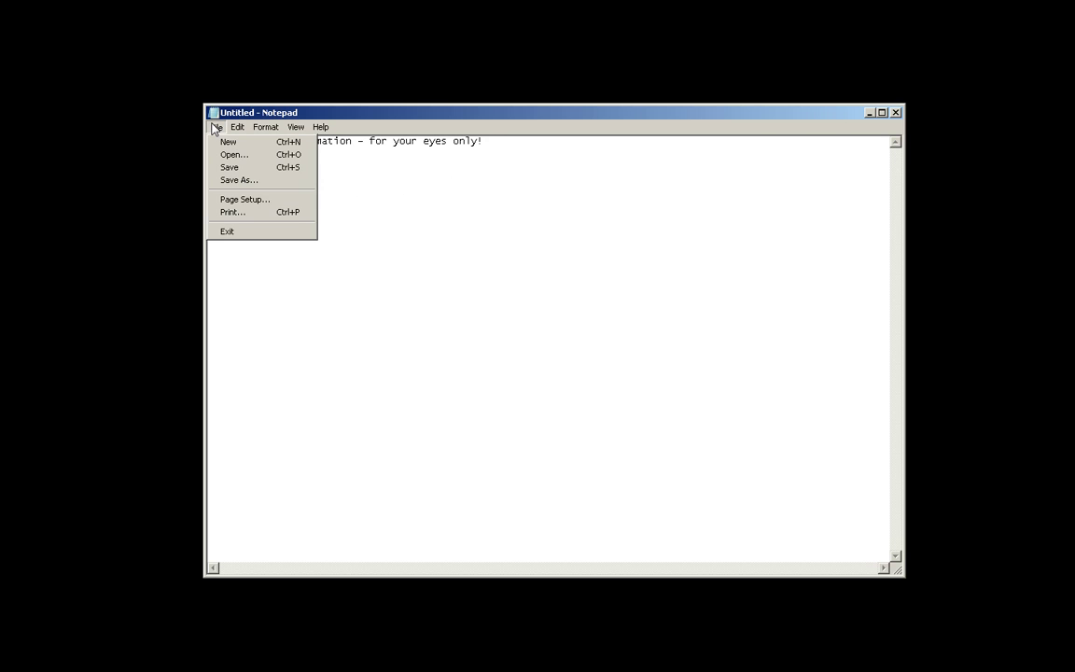
left_click(252, 196)
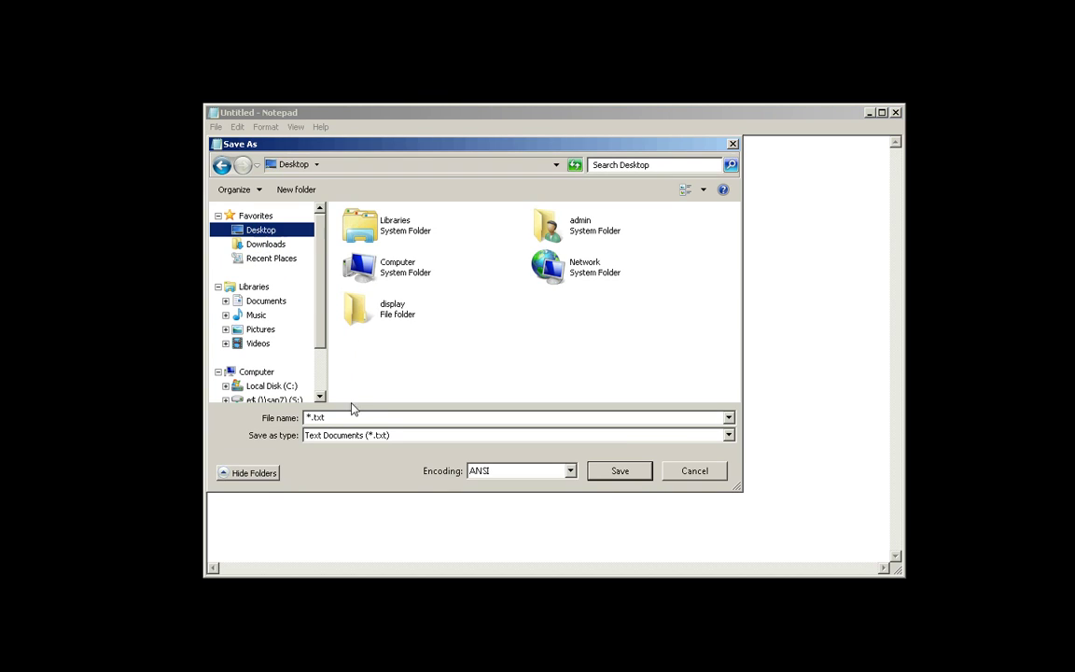
type("secure")
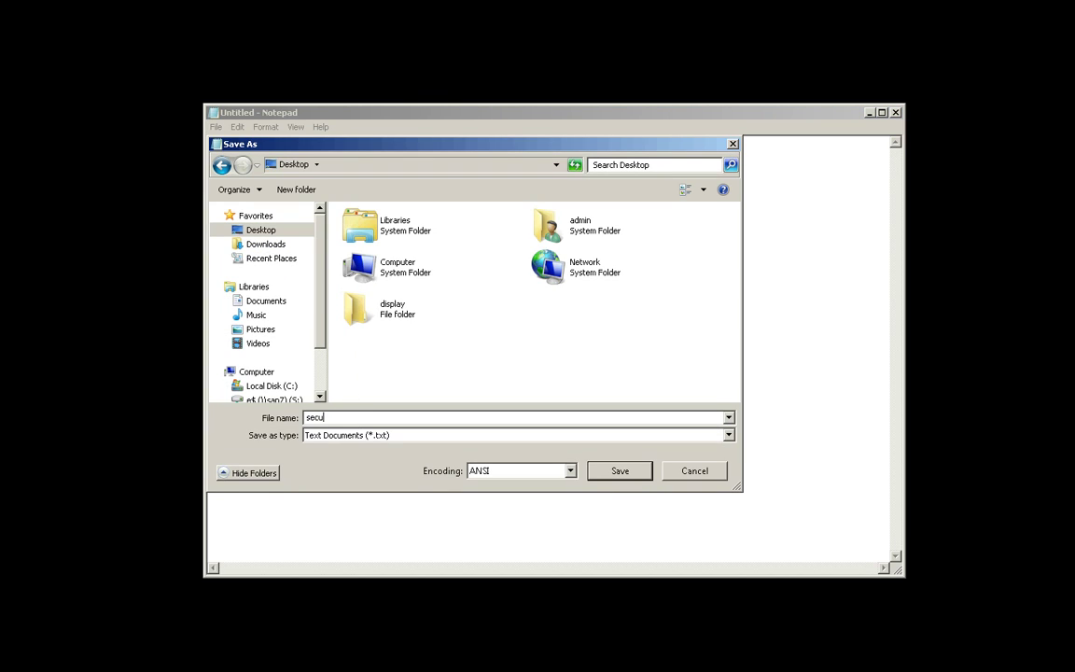
key("Return")
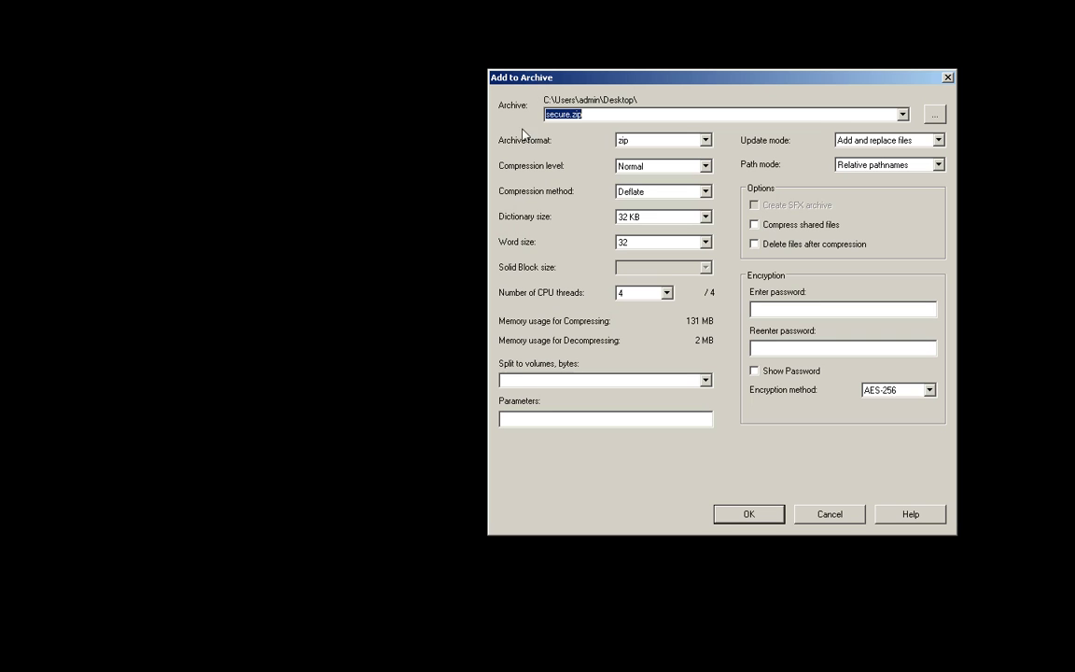
- Keep zip as the archive format and enter the archive password for AES-256 encryption
left_click(632, 142)
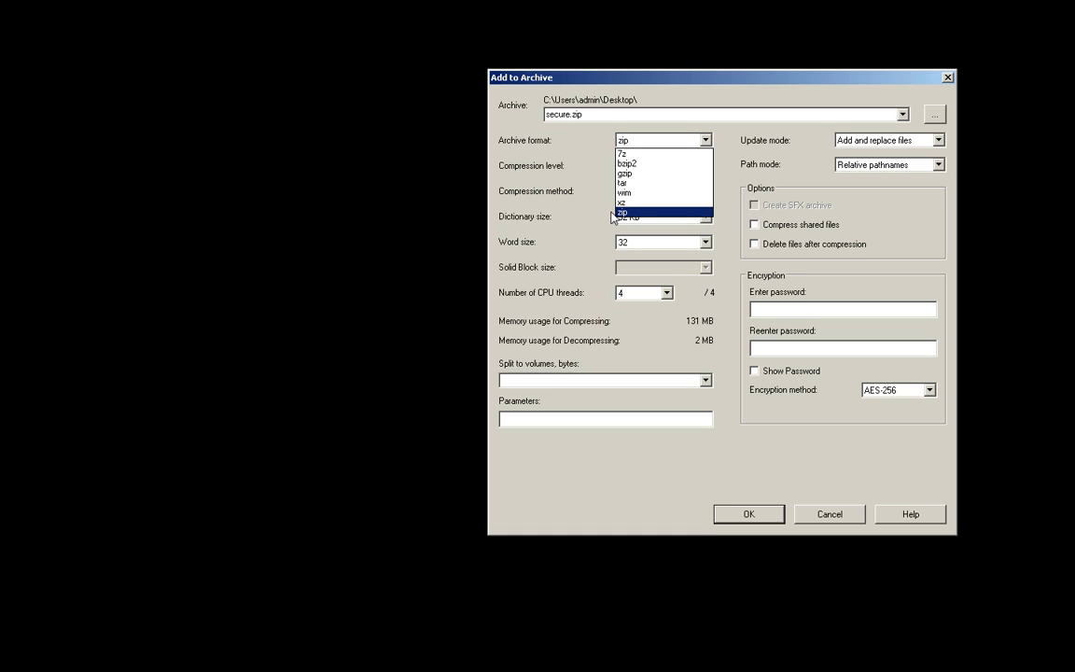
left_click(569, 216)
left_click(776, 311)
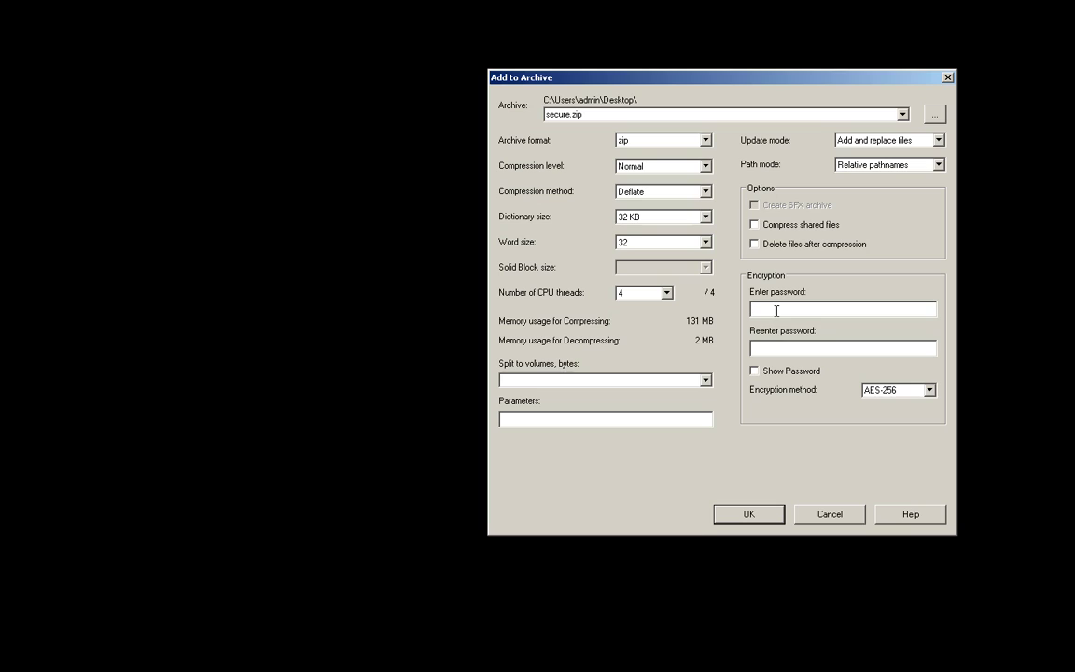
type("**********")
key("Tab")
type("**********")
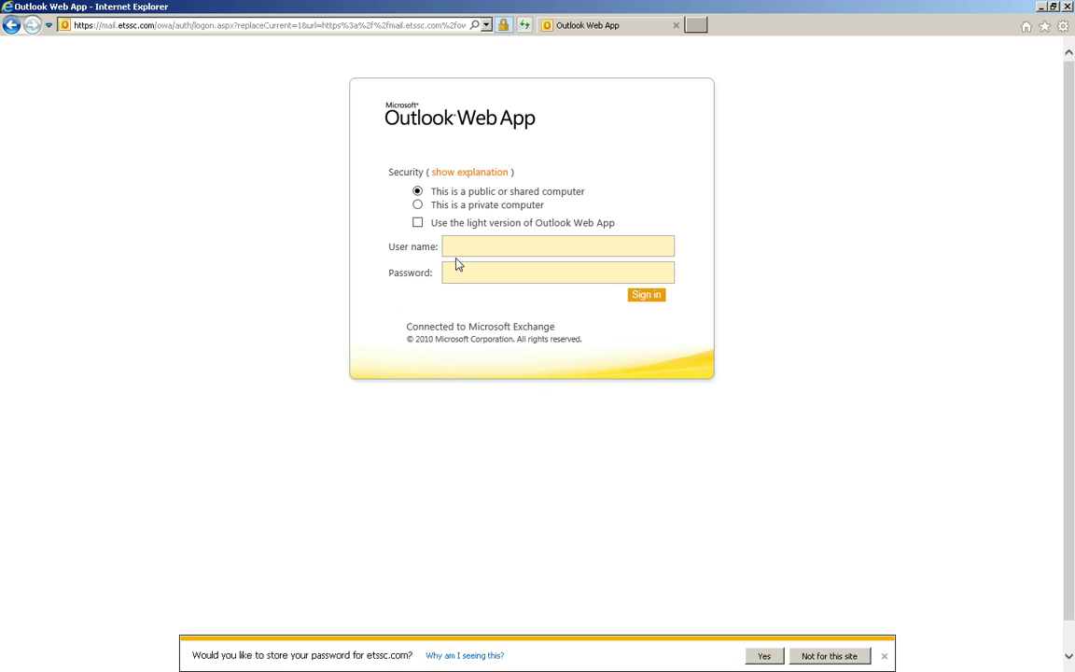
- Sign in to Outlook Web App with the account user name and password
left_click(463, 249)
type("jegan")
key("Tab")
type("********")
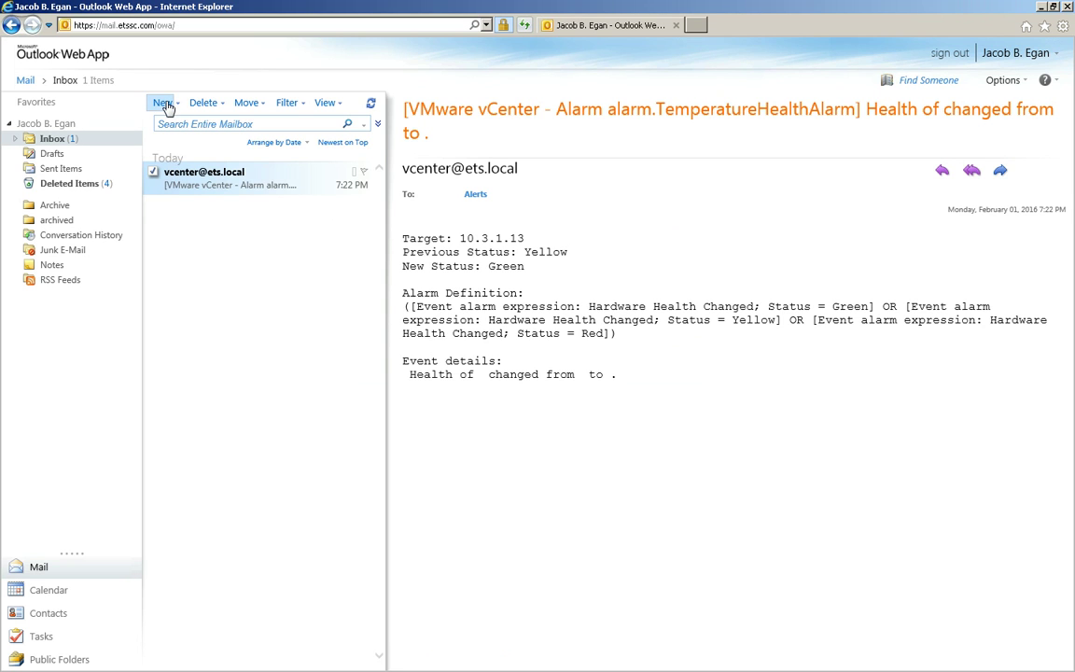
- Start a new message and attach secure.zip to it
left_click(164, 104)
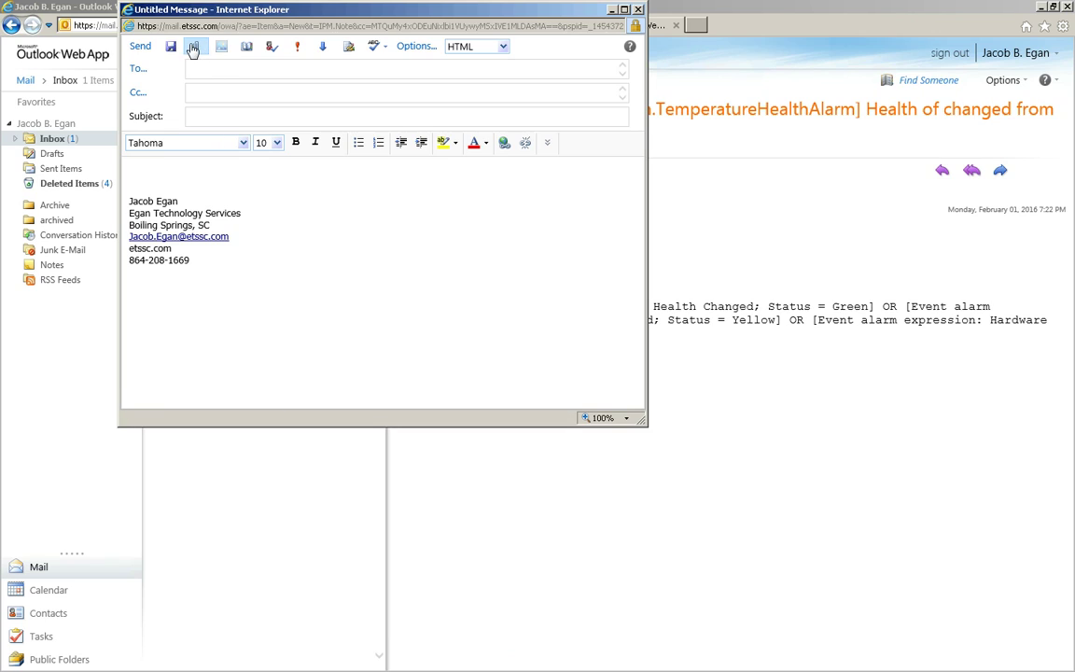
left_click(193, 48)
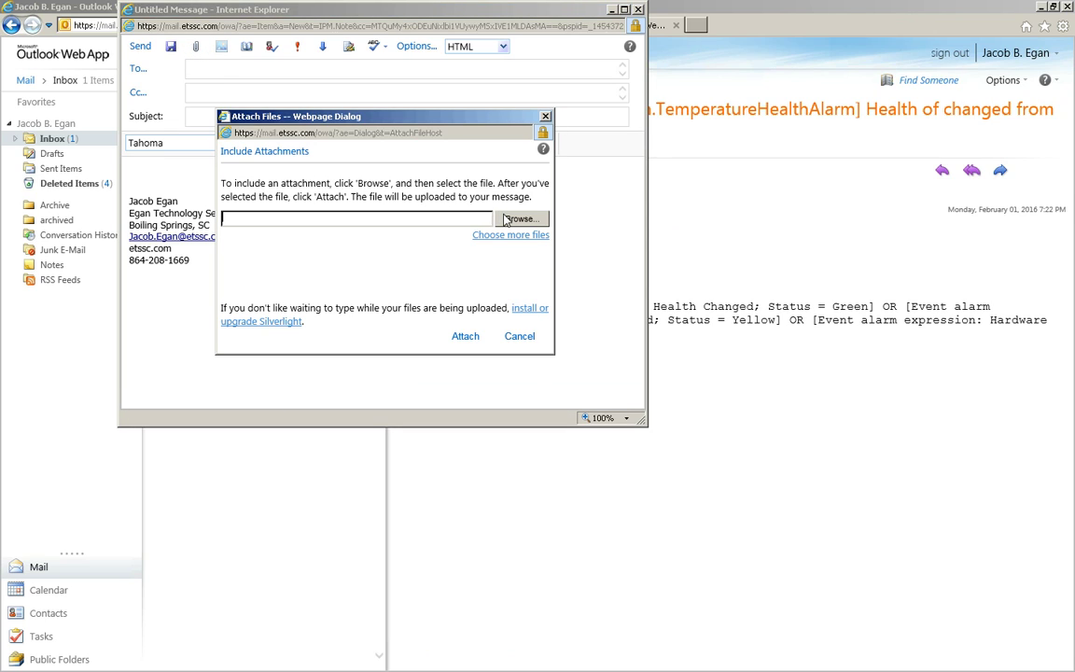
left_click(515, 218)
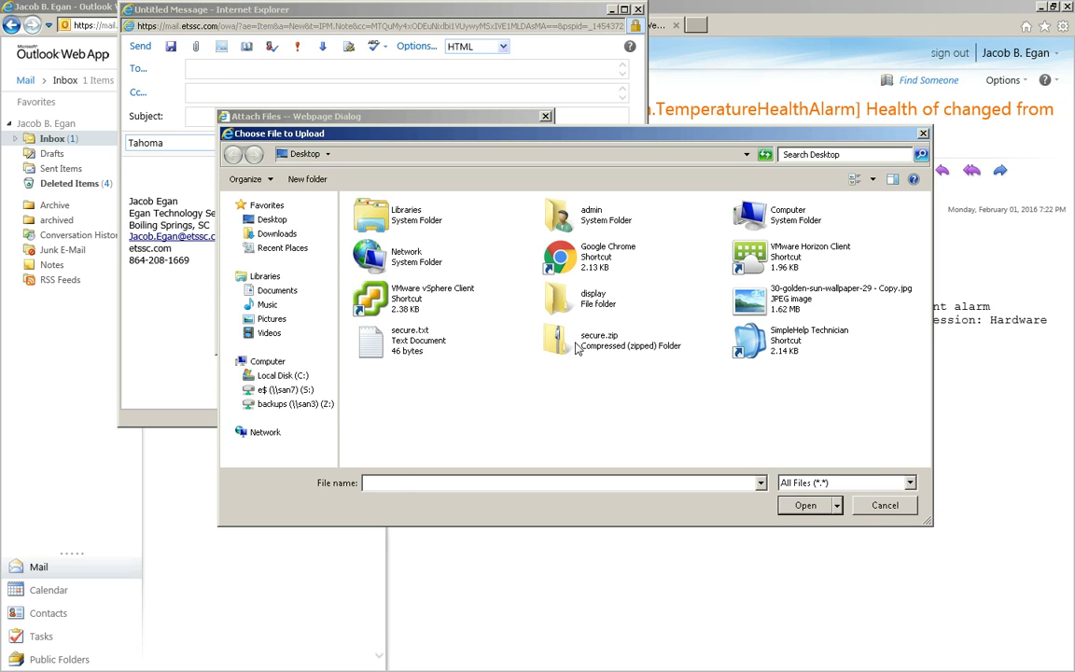
left_click(576, 348)
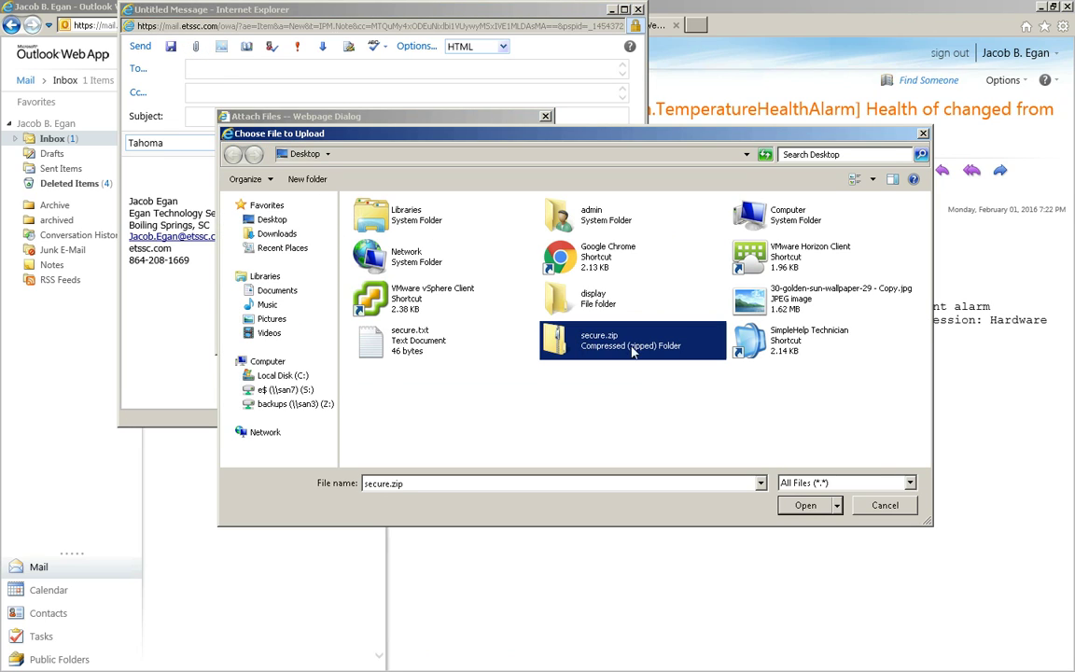
left_click(799, 509)
left_click(465, 338)
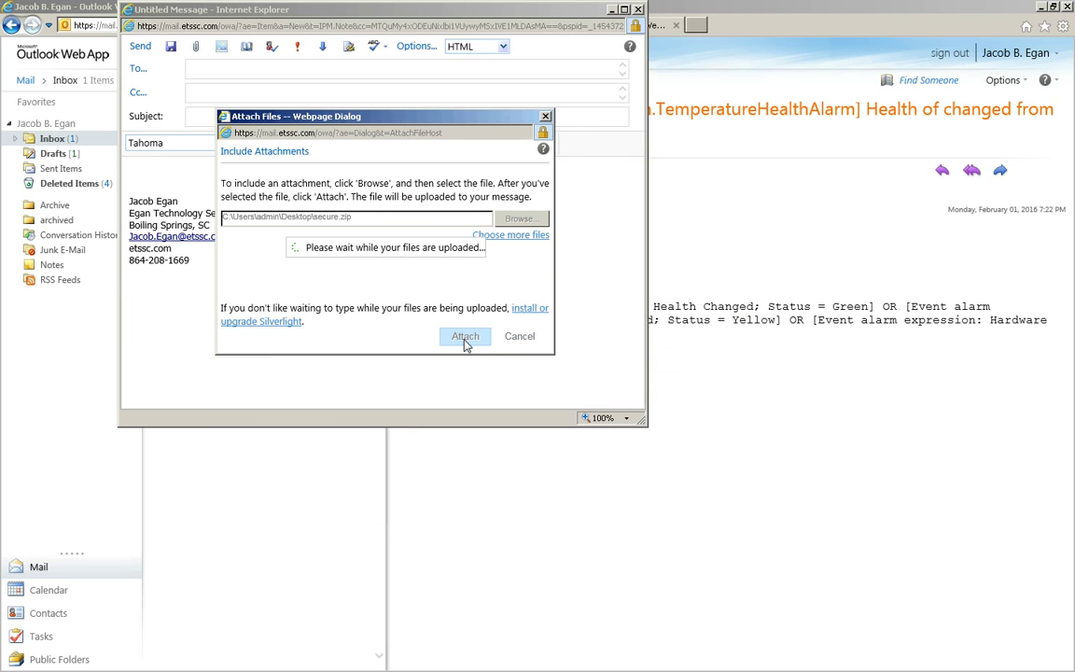
- Address the message to the account's own mailbox and send it
left_click(221, 73)
type("jegan")
key("Return")
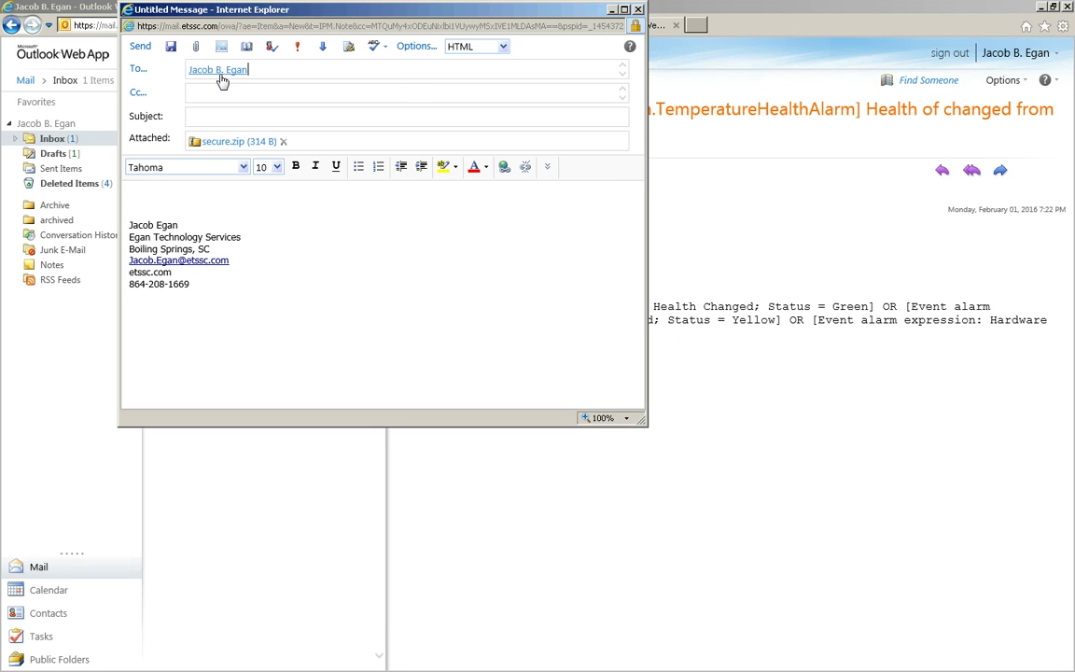
left_click(137, 54)
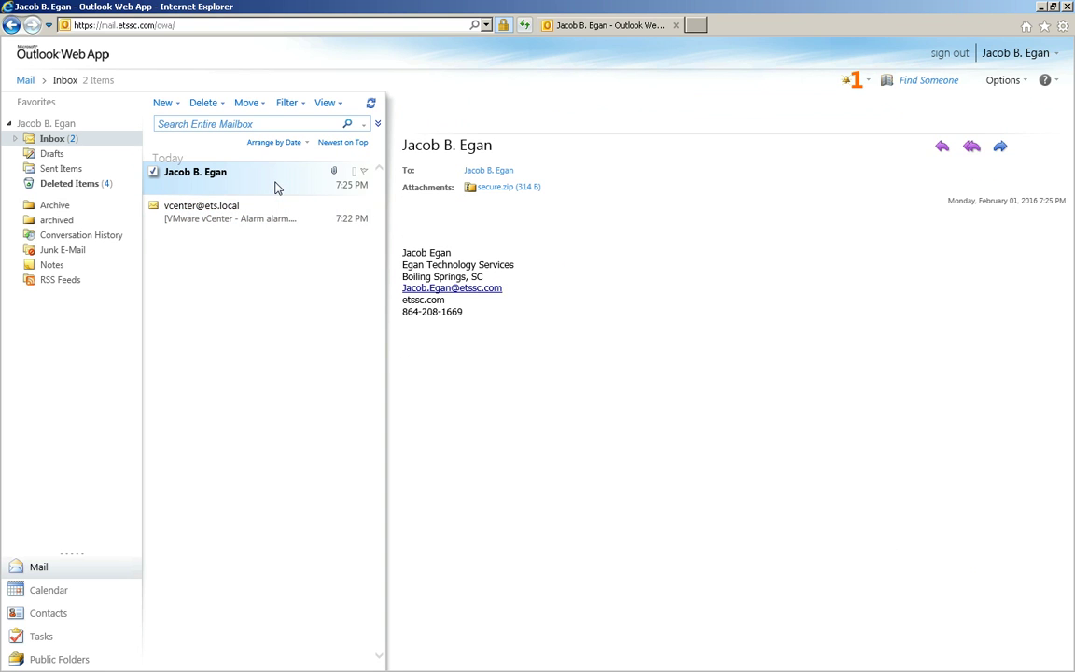
- Save the secure.zip attachment to the Desktop with Save target as
right_click(502, 191)
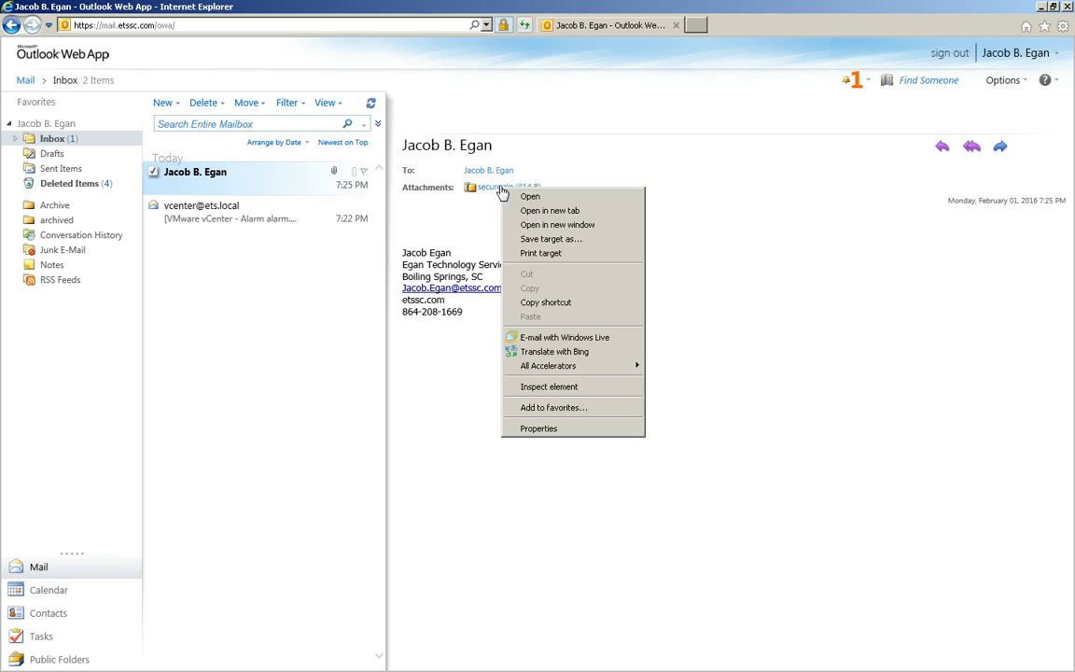
left_click(566, 240)
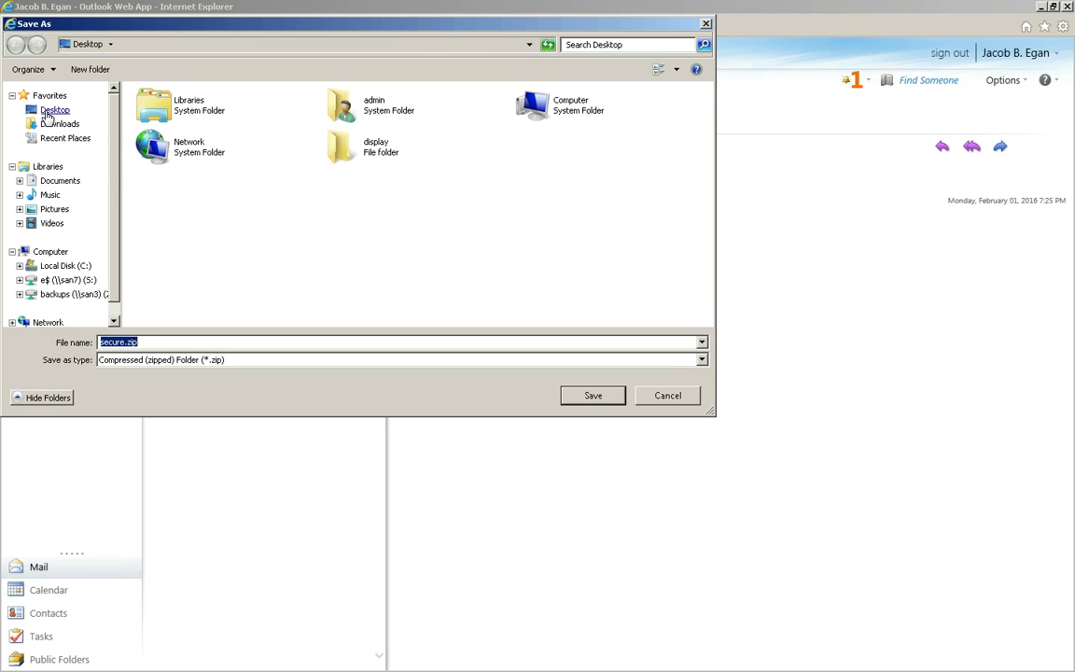
left_click(51, 111)
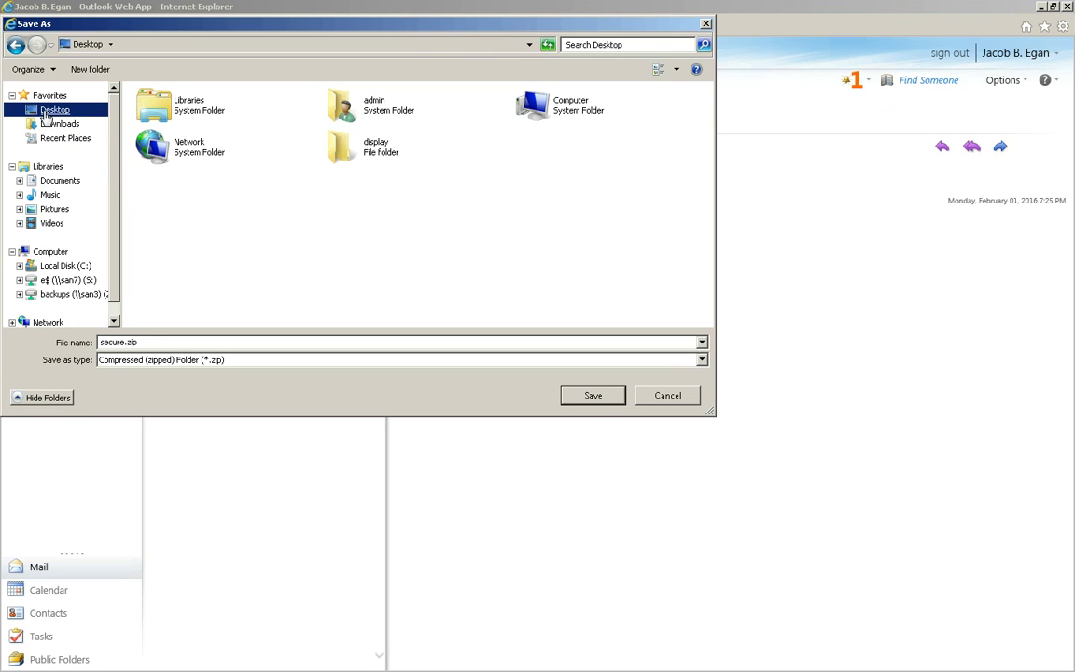
left_click(592, 396)
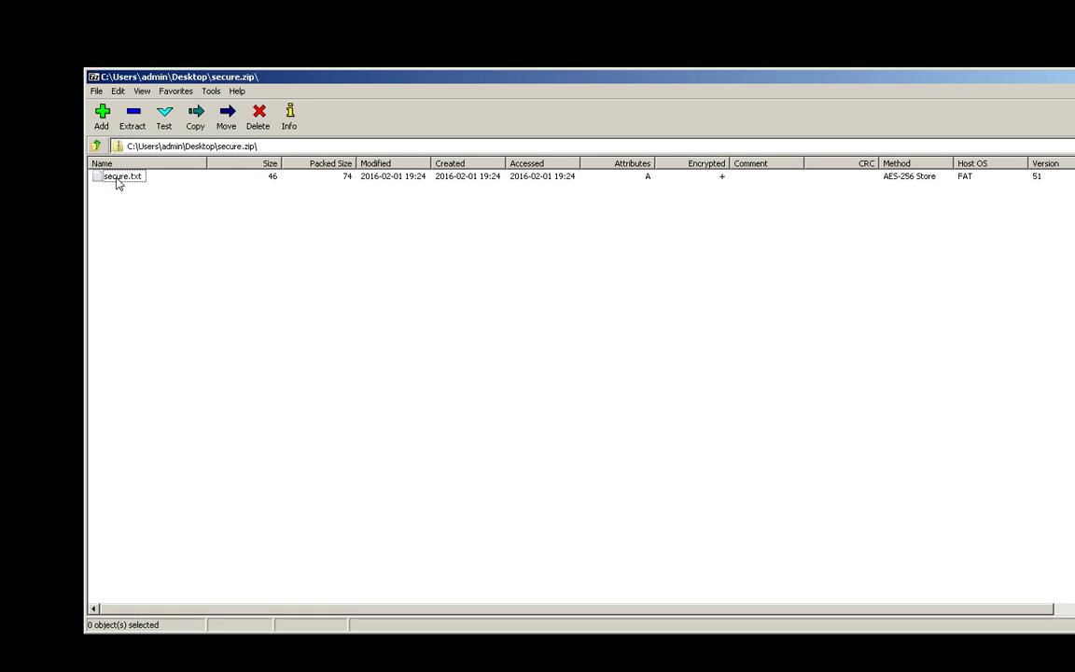
- Open secure.txt from the archive with its password and select the note's text in Notepad
double_click(118, 181)
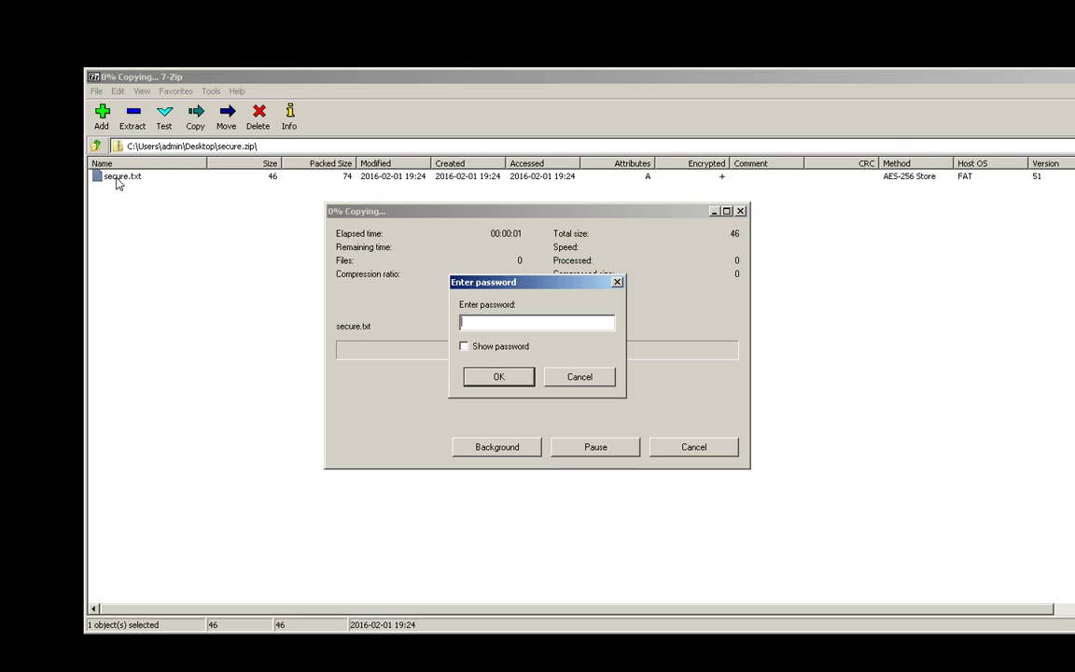
type("*******")
key("Return")
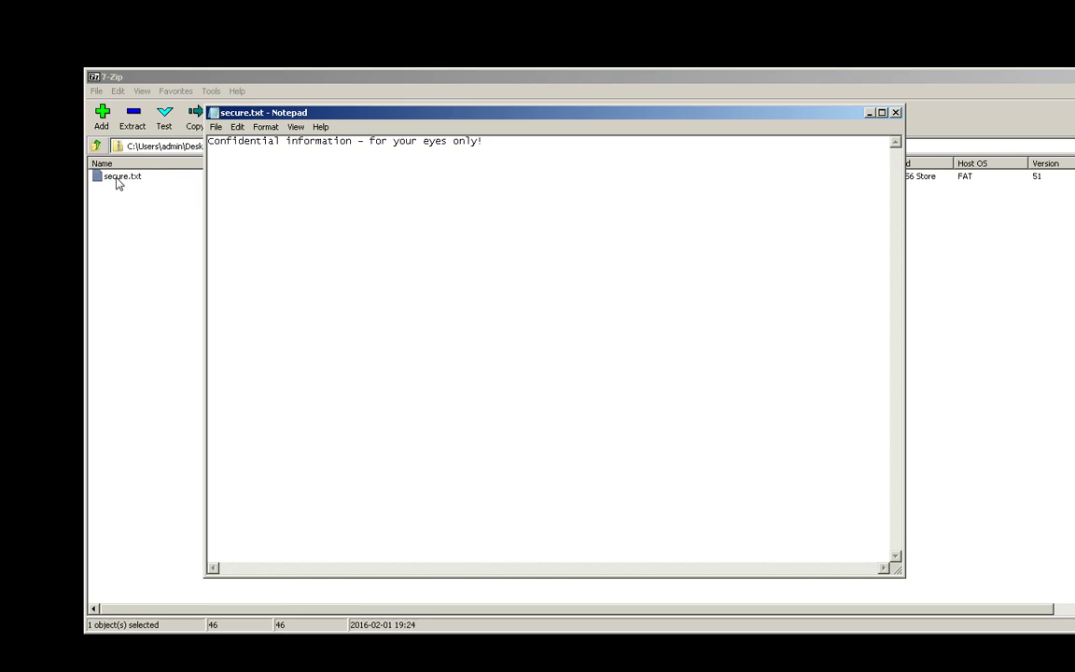
left_click_drag(499, 152, 187, 131)
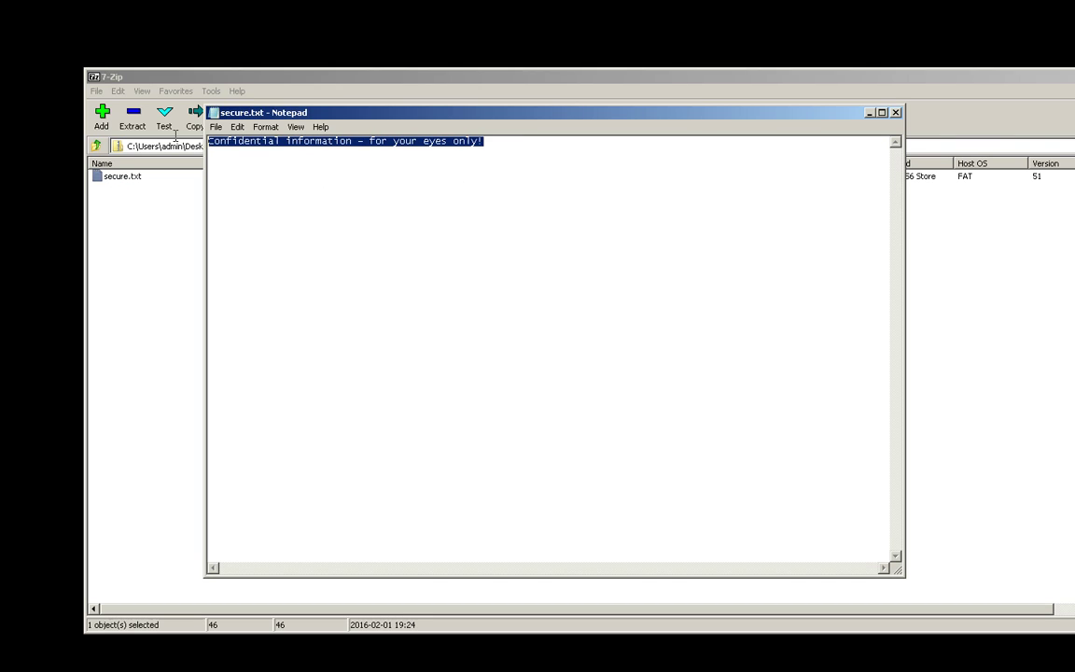